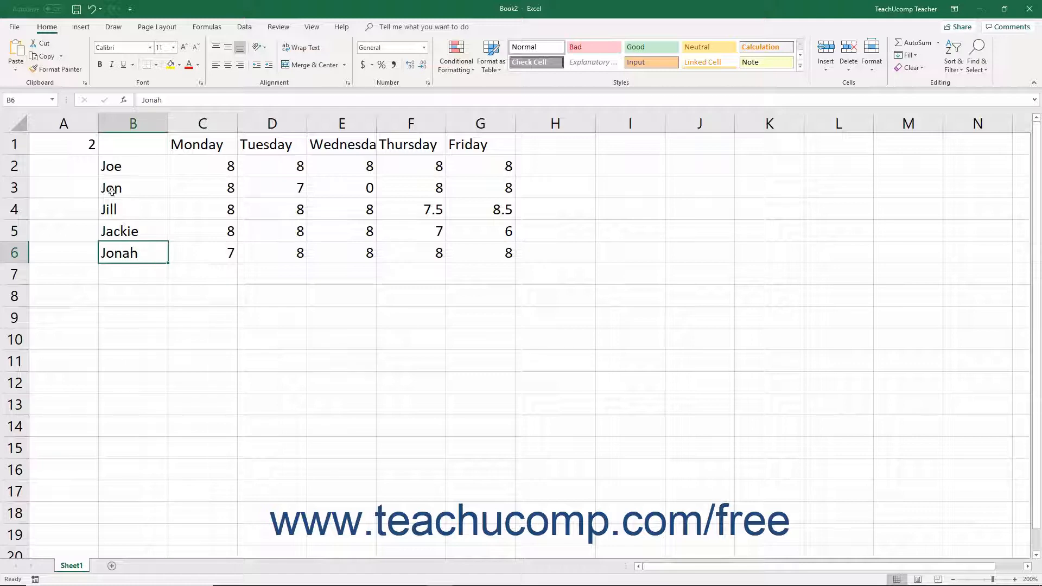
Copy the name in cell B6 and paste it into cell B7.
{"action": "left_click", "coordinate": [48, 57]}
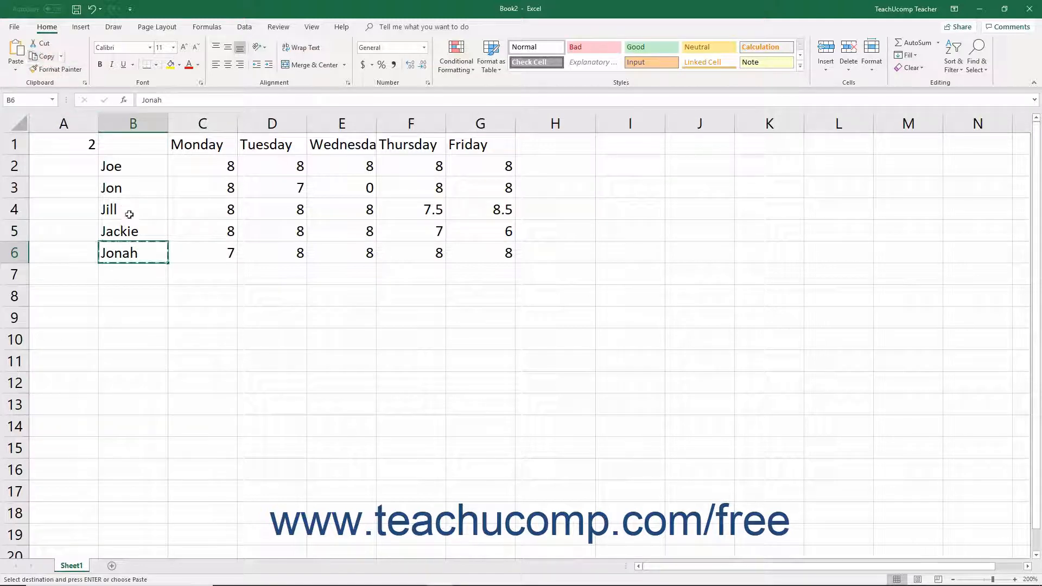
{"action": "left_click", "coordinate": [136, 280]}
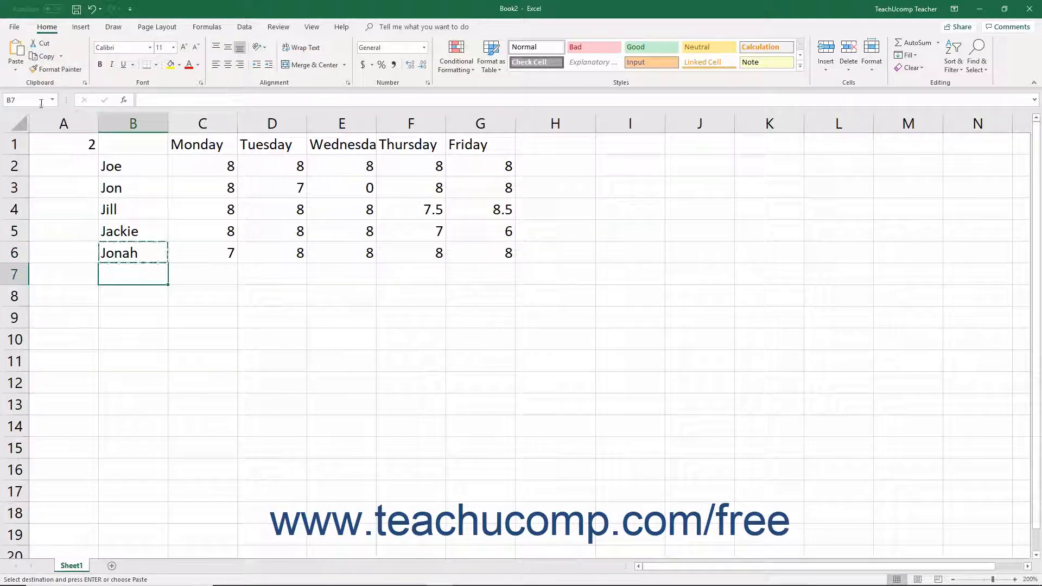
{"action": "left_click", "coordinate": [15, 50]}
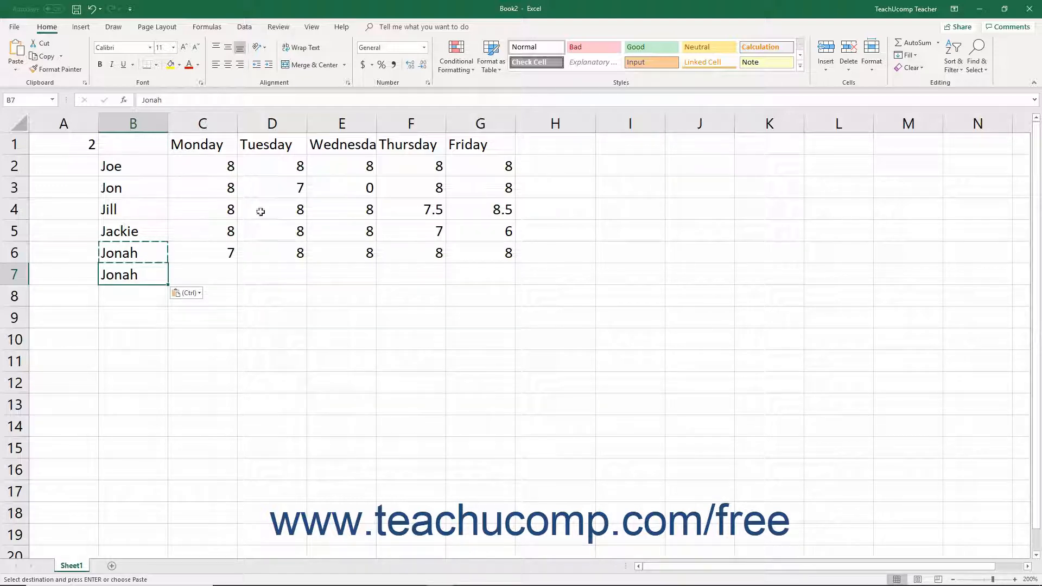
Enter a SUM formula in cell H5 that totals the range C5:G5.
{"action": "left_click", "coordinate": [545, 234]}
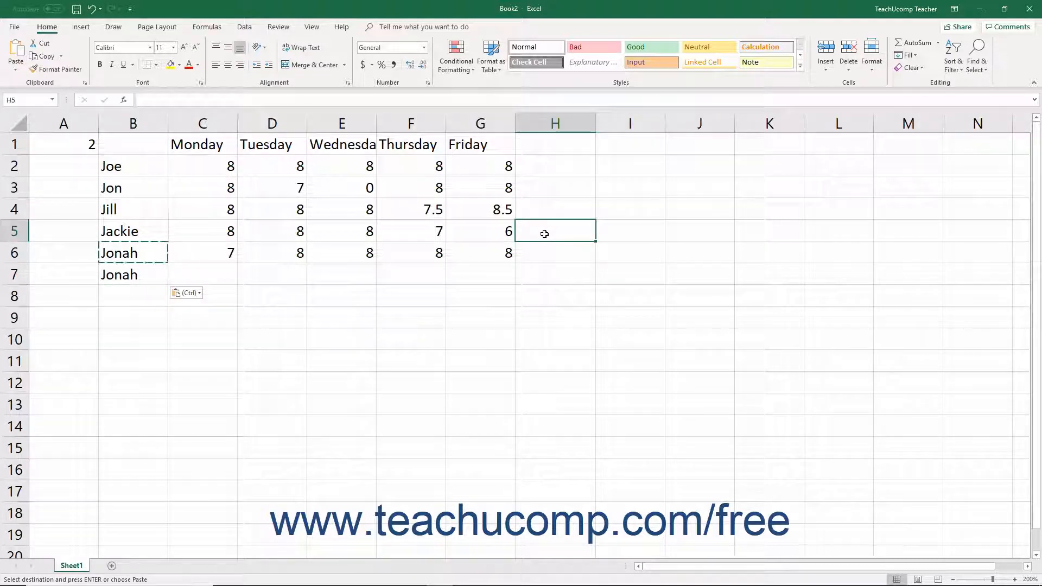
{"action": "type", "text": "=SUM("}
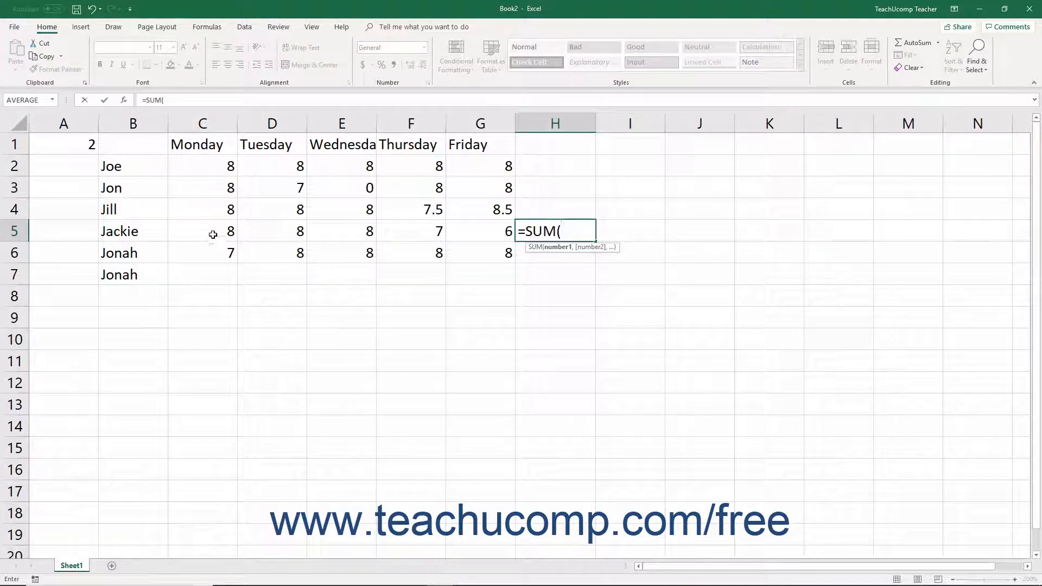
{"action": "left_click_drag", "start_coordinate": [212, 234], "coordinate": [467, 232]}
{"action": "key", "text": "Return"}
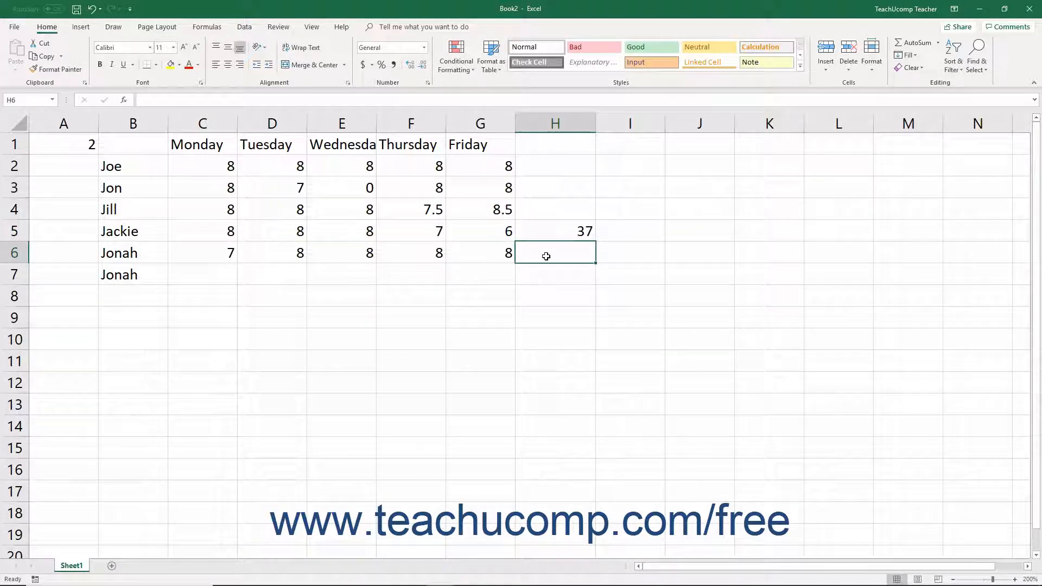
Copy the total formula from H5 to H6 and review the cell range the pasted formula references.
{"action": "left_click", "coordinate": [552, 233]}
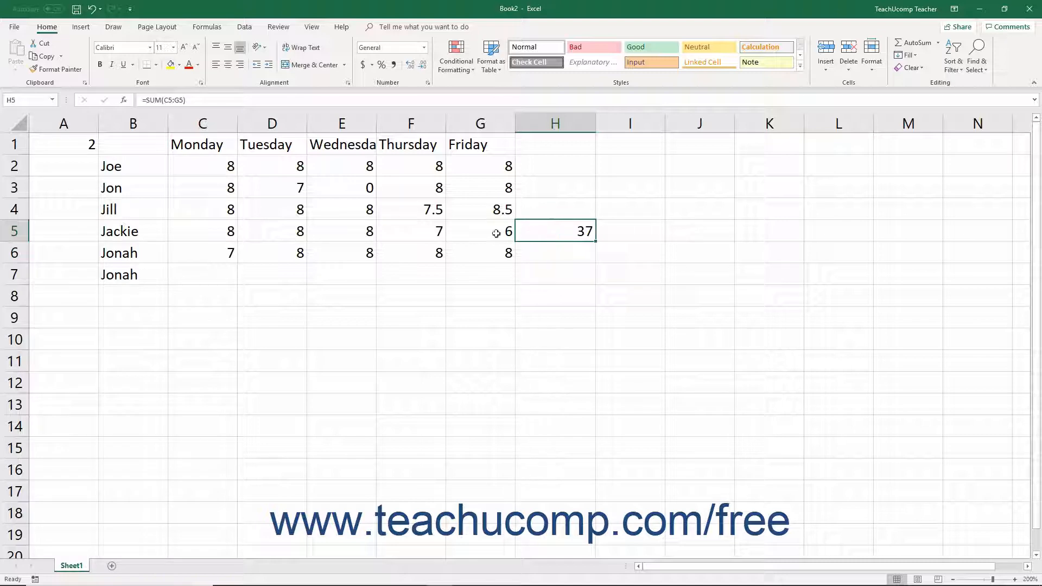
{"action": "left_click", "coordinate": [44, 56]}
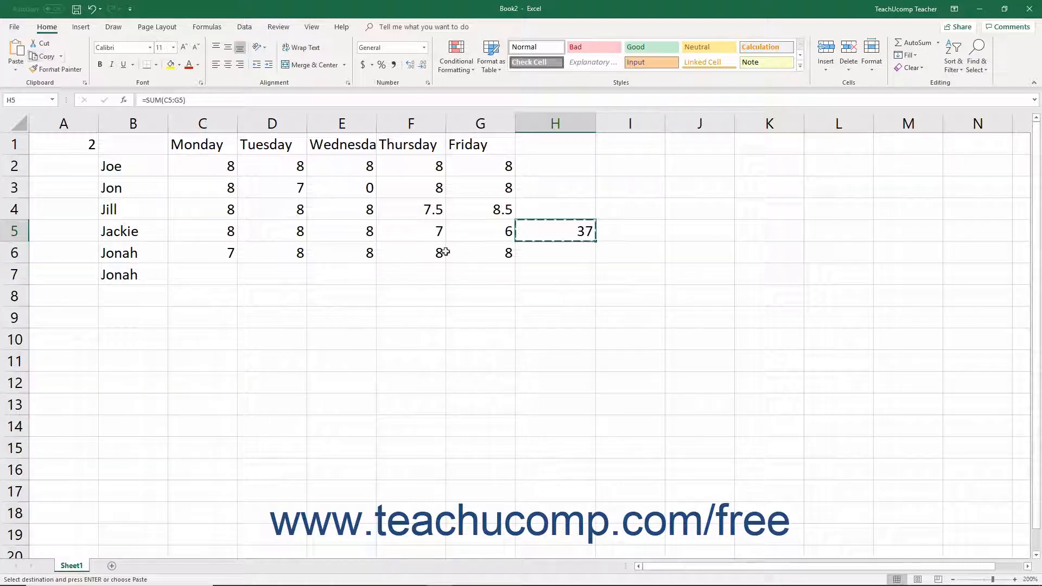
{"action": "left_click", "coordinate": [537, 255]}
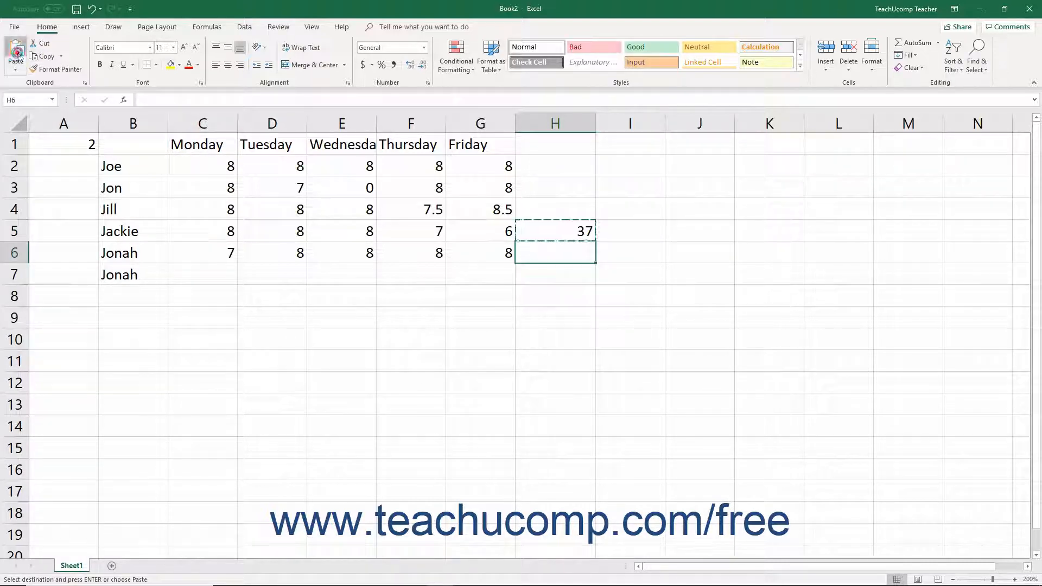
{"action": "left_click", "coordinate": [19, 53]}
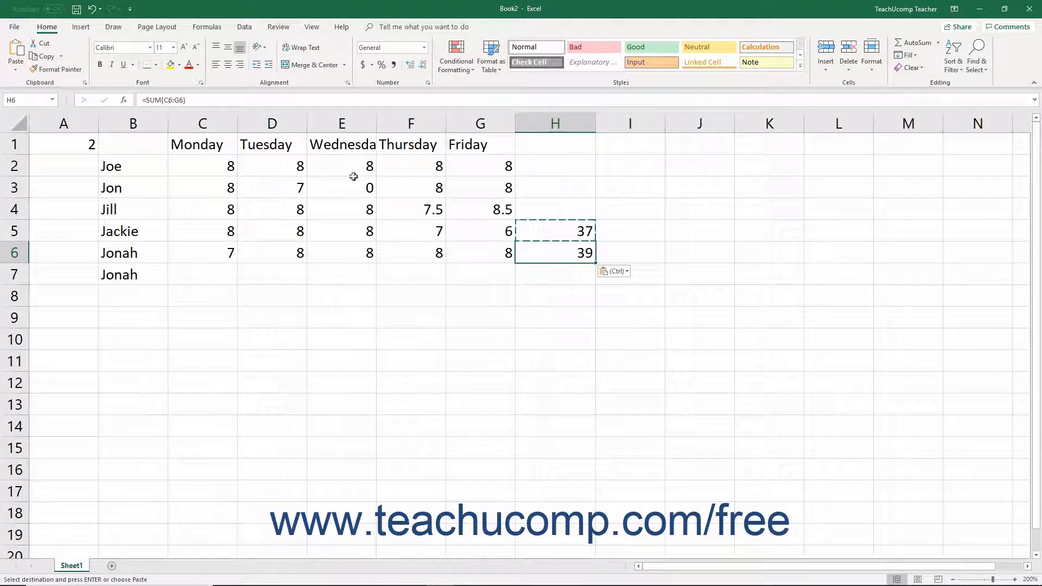
{"action": "left_click", "coordinate": [203, 99]}
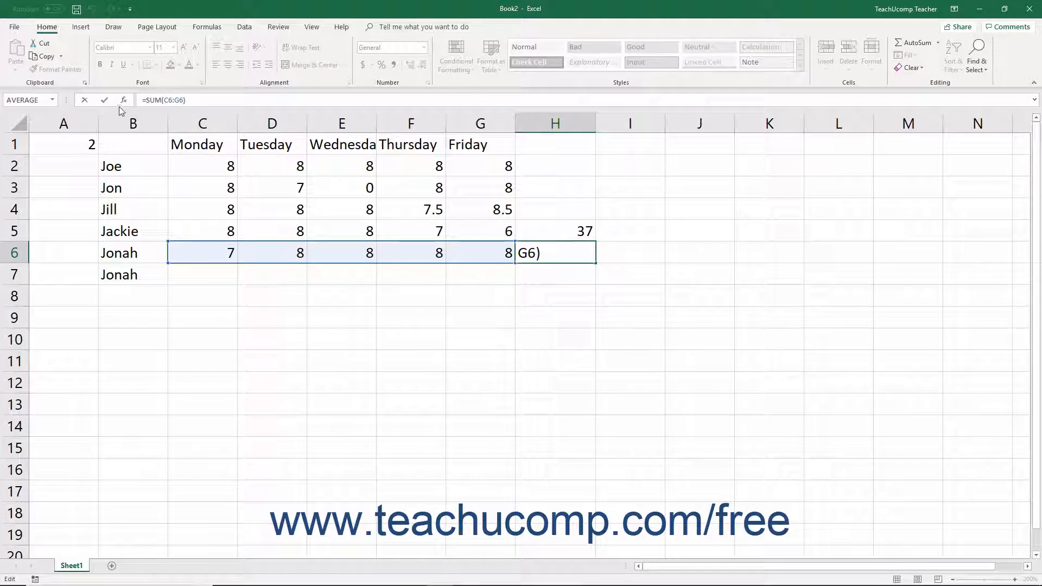
{"action": "left_click", "coordinate": [103, 102]}
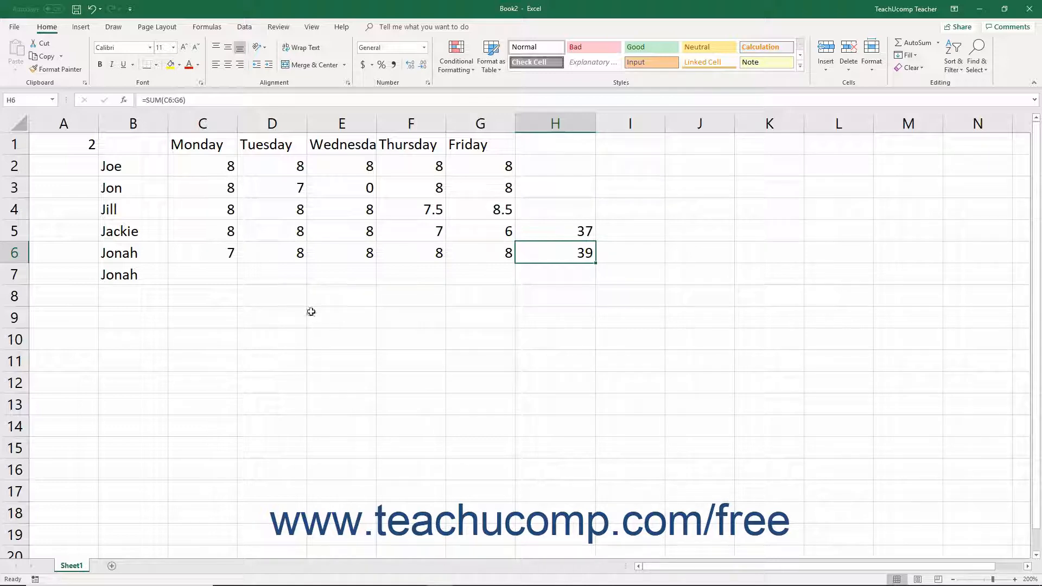
Move the total formula from H6 to H7 by cutting and pasting, and review the range it references.
{"action": "left_click", "coordinate": [46, 43]}
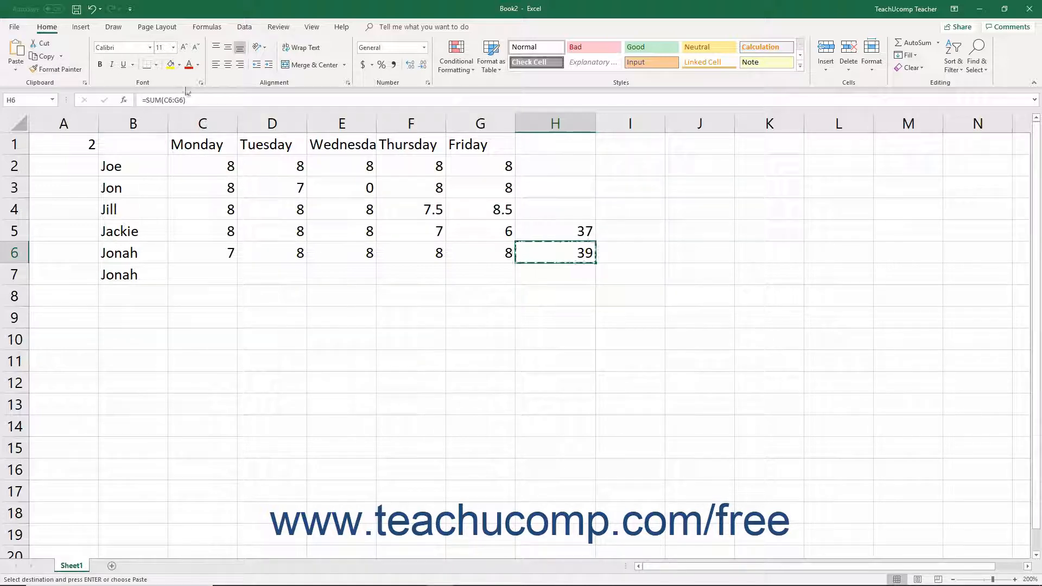
{"action": "left_click", "coordinate": [545, 278]}
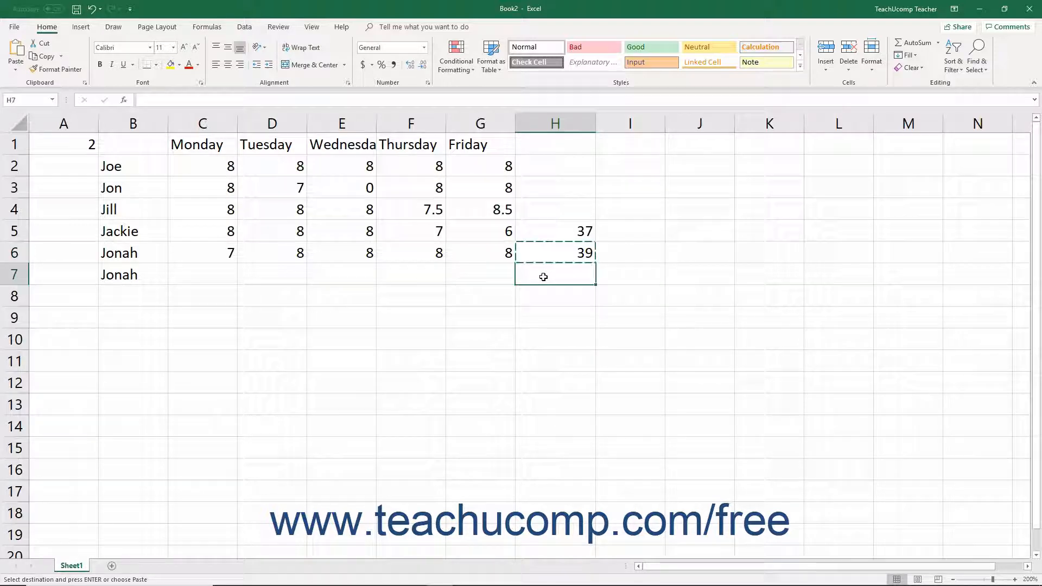
{"action": "left_click", "coordinate": [15, 54]}
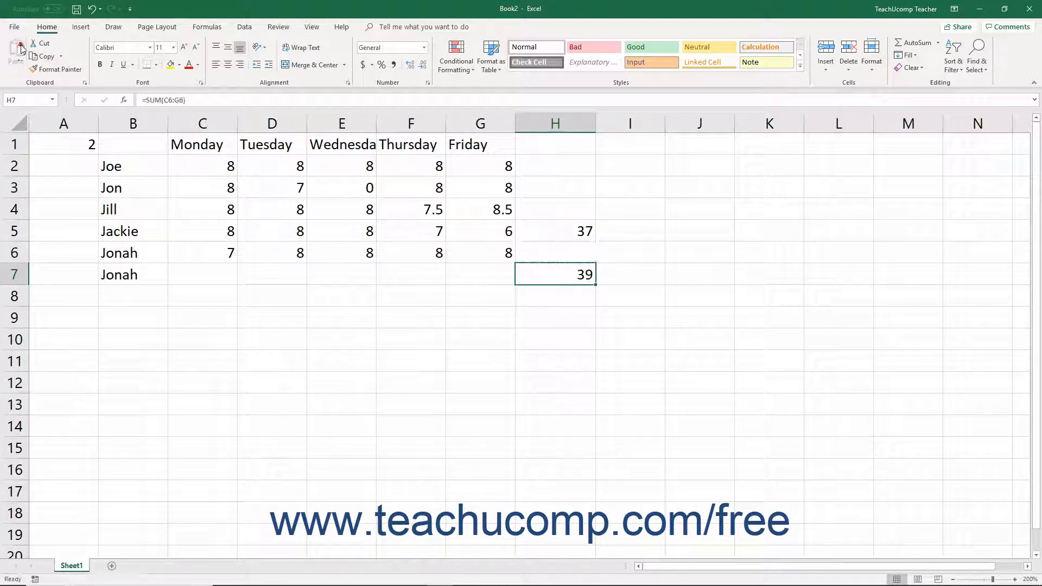
{"action": "left_click", "coordinate": [202, 98]}
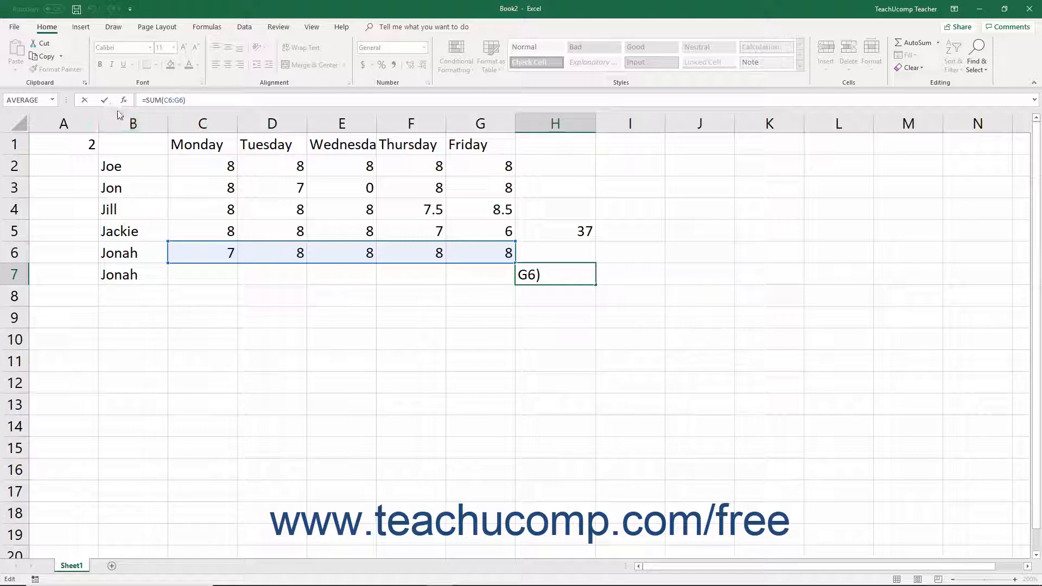
{"action": "left_click", "coordinate": [104, 100]}
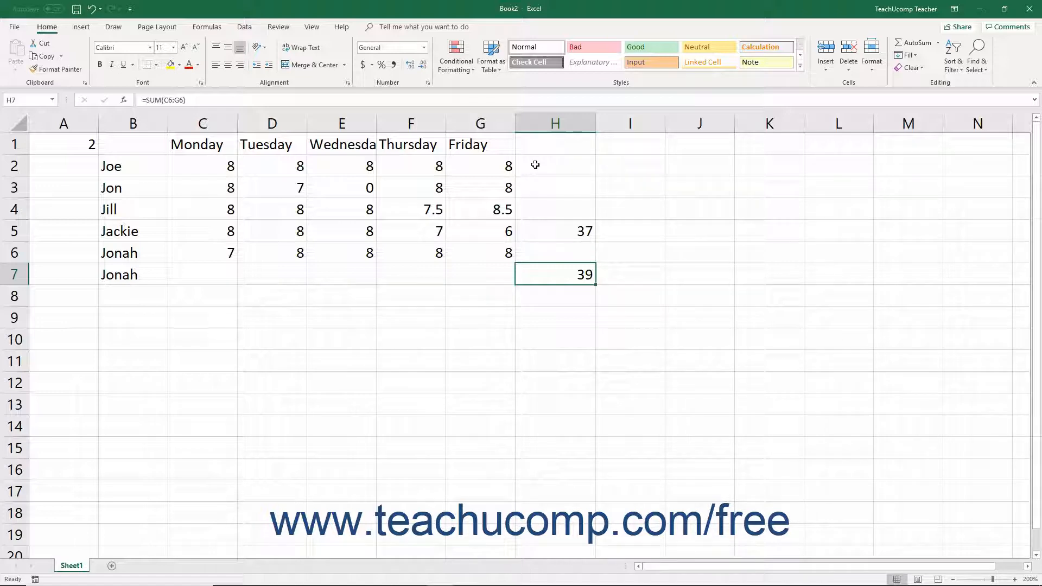
Build a formula in cell H2 that sums C2:G2 and multiplies the total by cell A1.
{"action": "left_click", "coordinate": [535, 164]}
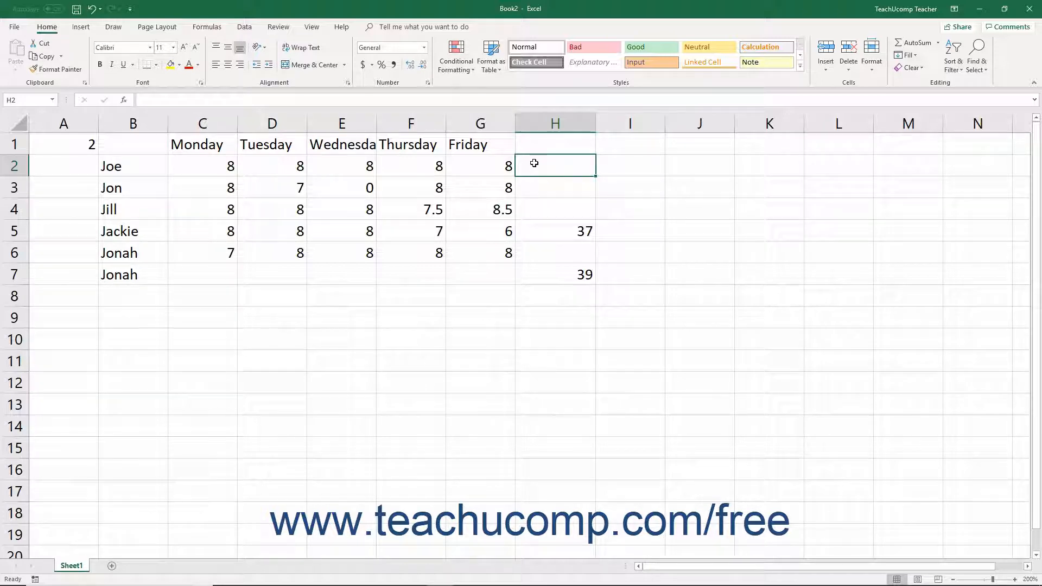
{"action": "type", "text": "=SUM("}
{"action": "left_click_drag", "start_coordinate": [231, 165], "coordinate": [460, 166]}
{"action": "type", "text": ")"}
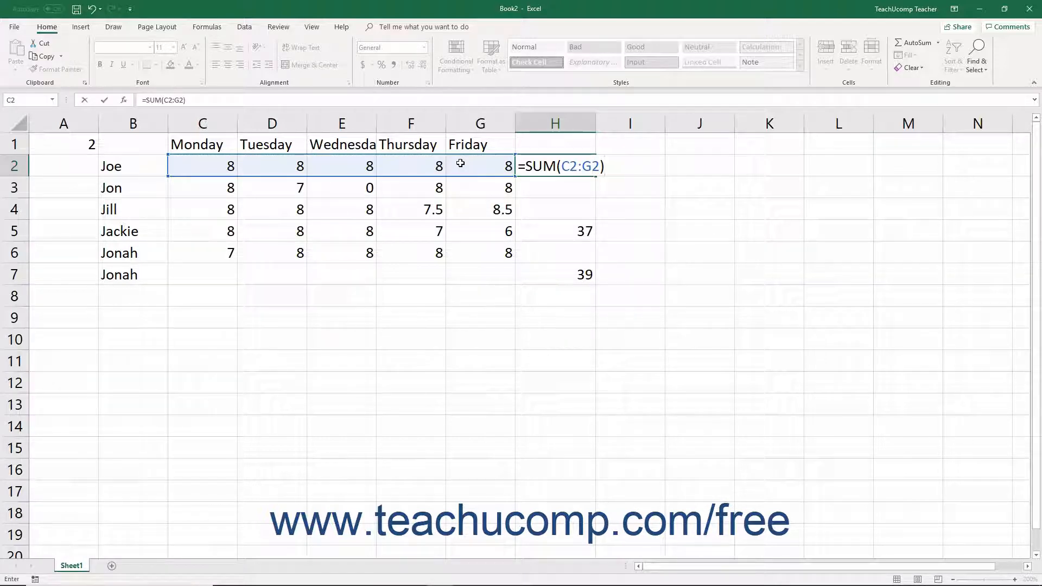
{"action": "type", "text": "*"}
{"action": "left_click", "coordinate": [81, 142]}
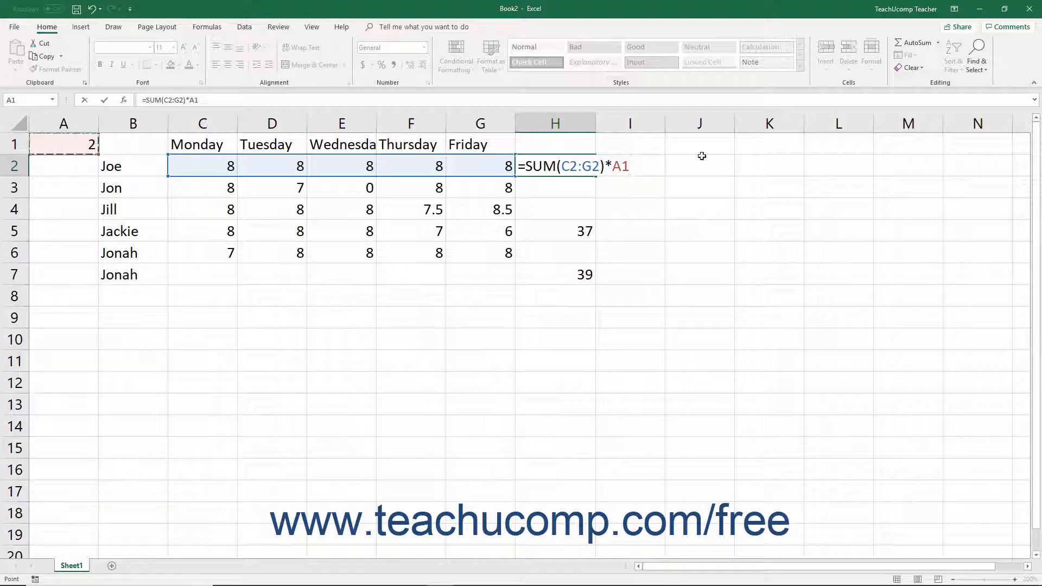
Make the A1 reference in the H2 formula absolute as $A$1 and commit the formula.
{"action": "left_click", "coordinate": [615, 170]}
{"action": "type", "text": "$"}
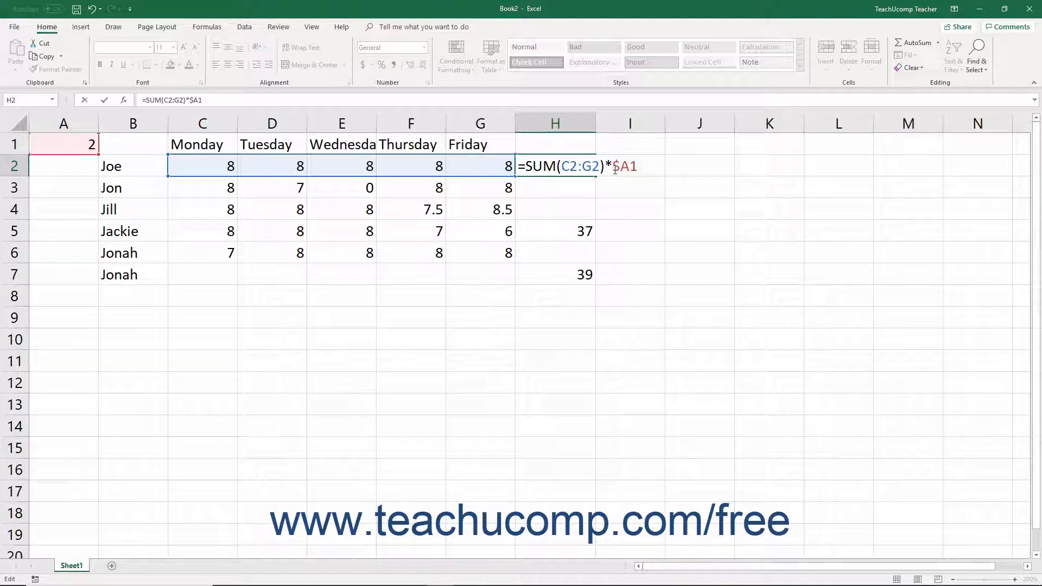
{"action": "key", "text": "Right"}
{"action": "type", "text": "$"}
{"action": "key", "text": "ctrl+Return"}
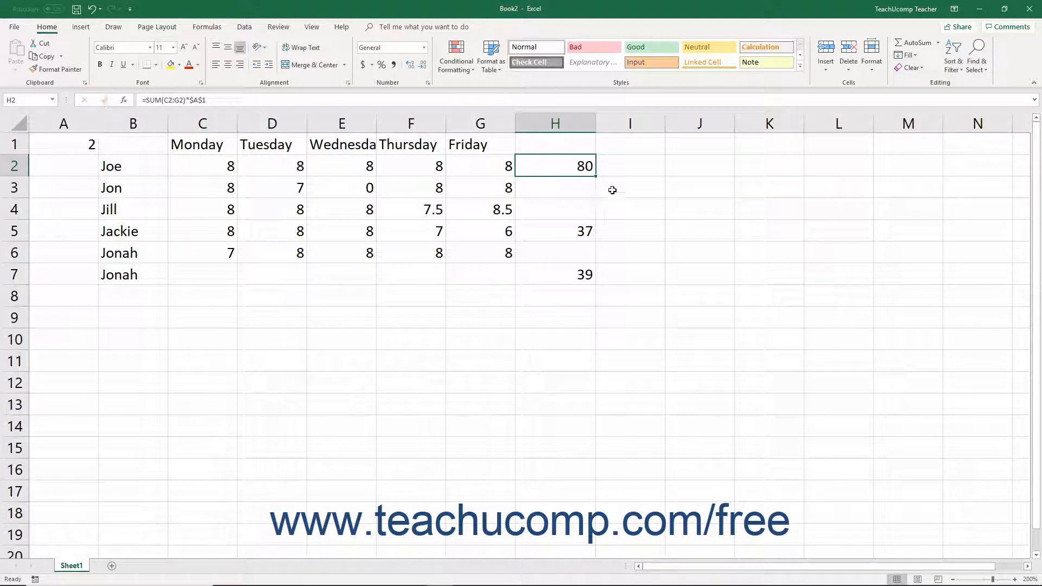
Fill the H2 formula down through H5 and check the references in each cell of H2:H5.
{"action": "left_click_drag", "start_coordinate": [595, 176], "coordinate": [595, 239]}
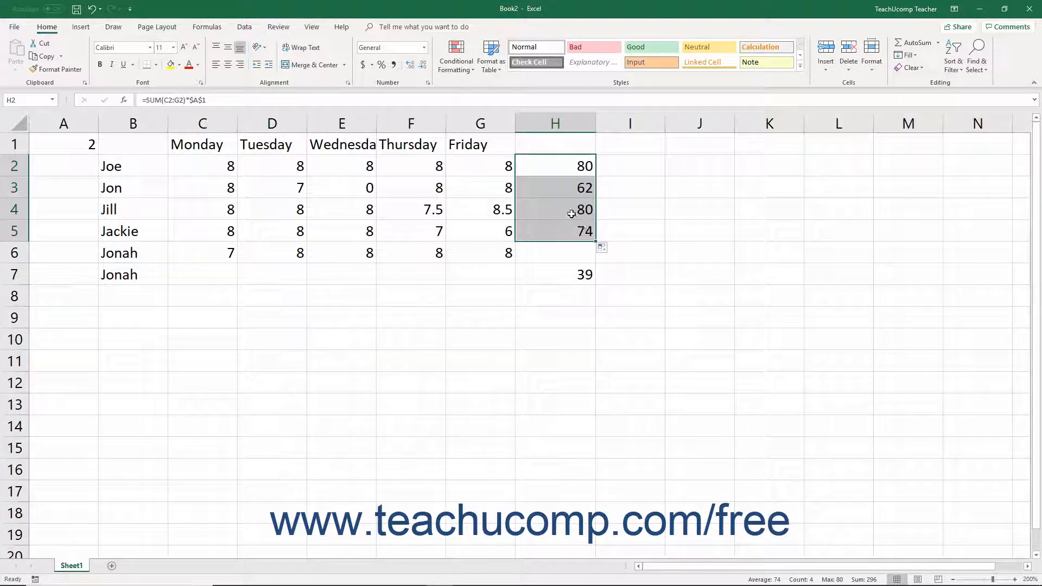
{"action": "left_click", "coordinate": [559, 187]}
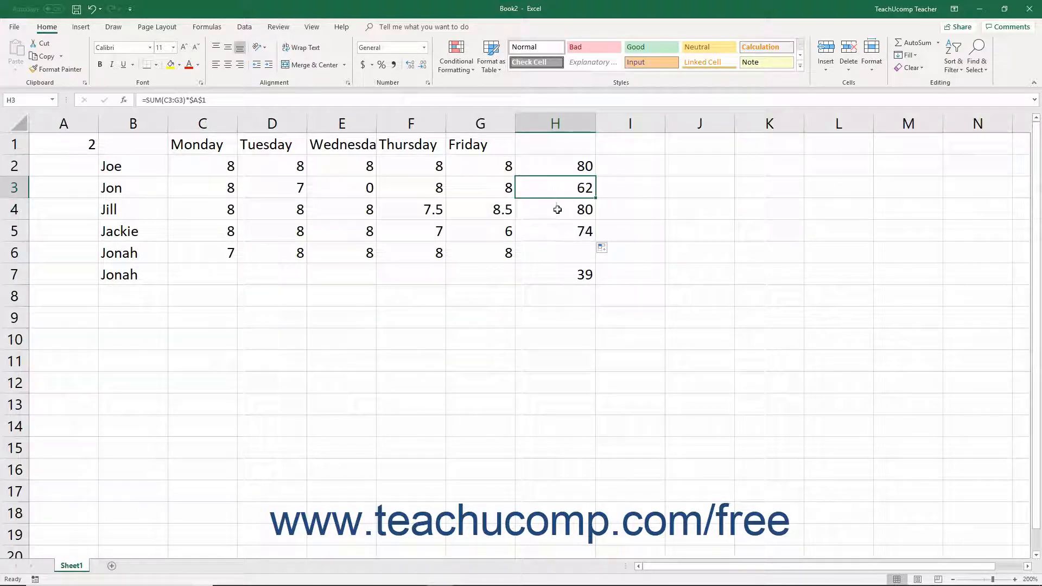
{"action": "left_click", "coordinate": [559, 209]}
{"action": "left_click", "coordinate": [559, 231]}
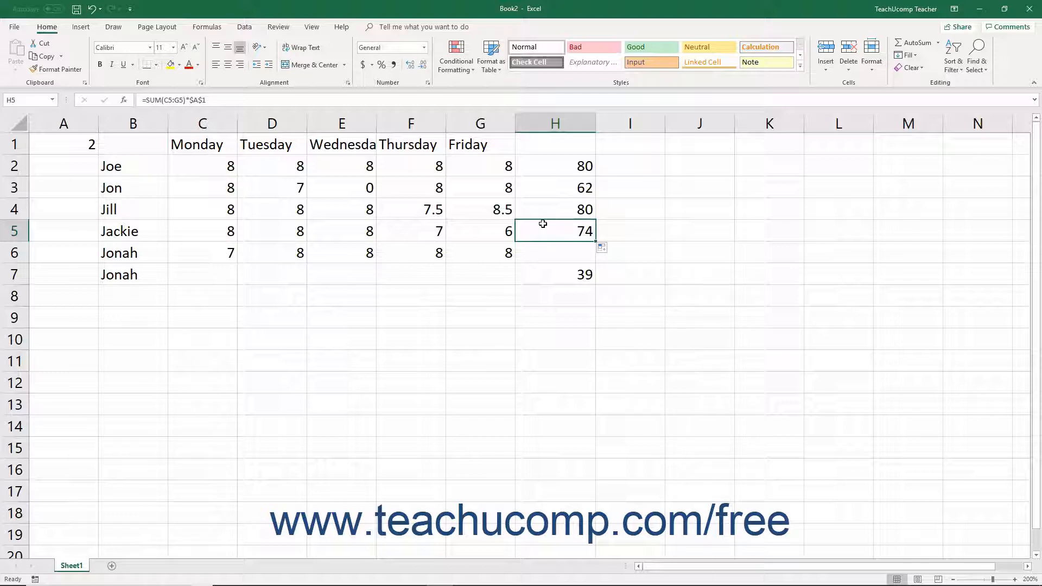
{"action": "left_click", "coordinate": [559, 170]}
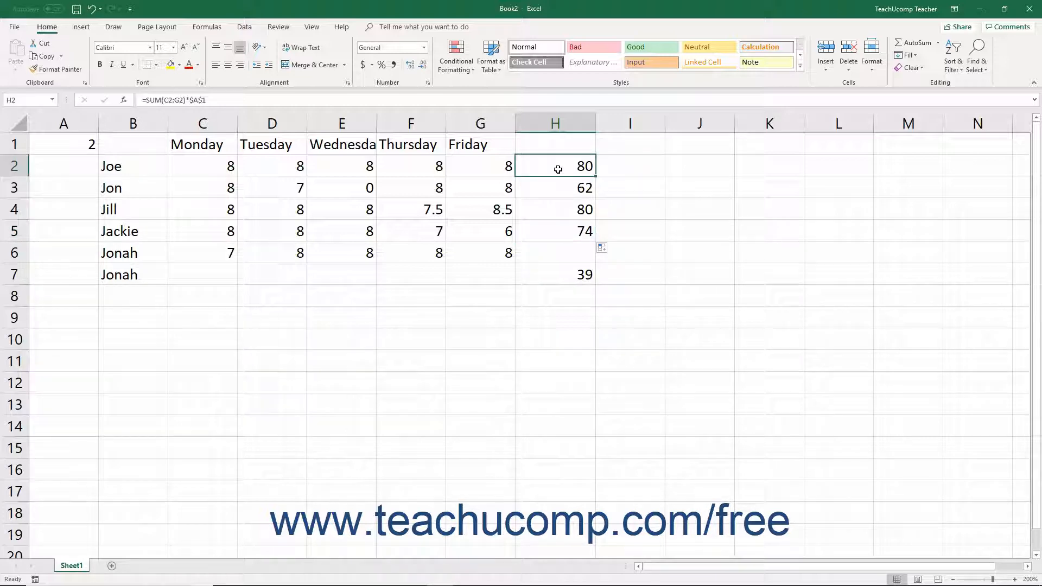
Cycle the $A$1 reference in the H2 formula through the absolute, mixed and relative reference types, then commit the formula.
{"action": "double_click", "coordinate": [558, 169]}
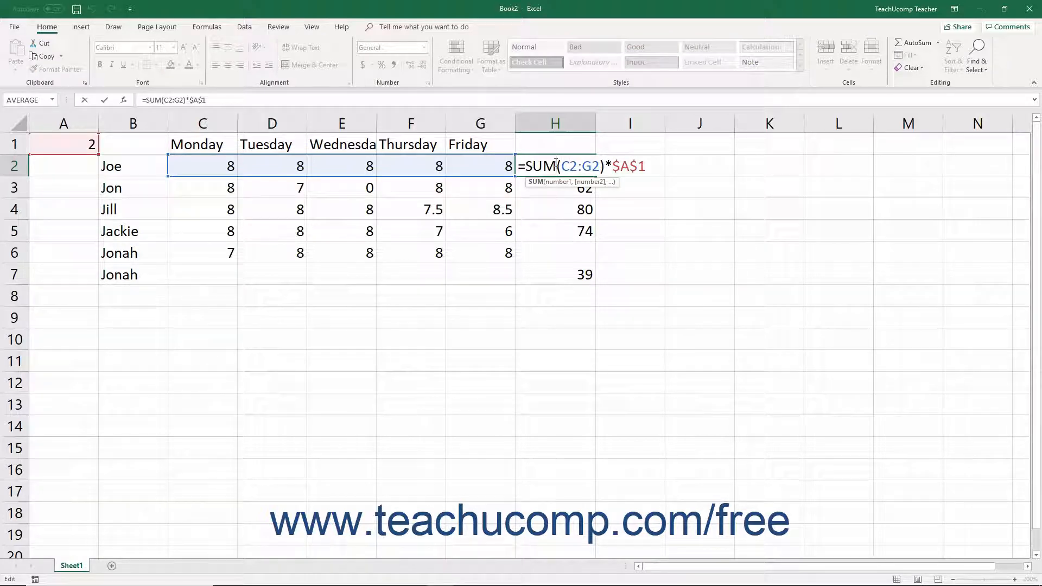
{"action": "left_click_drag", "start_coordinate": [612, 166], "coordinate": [649, 167]}
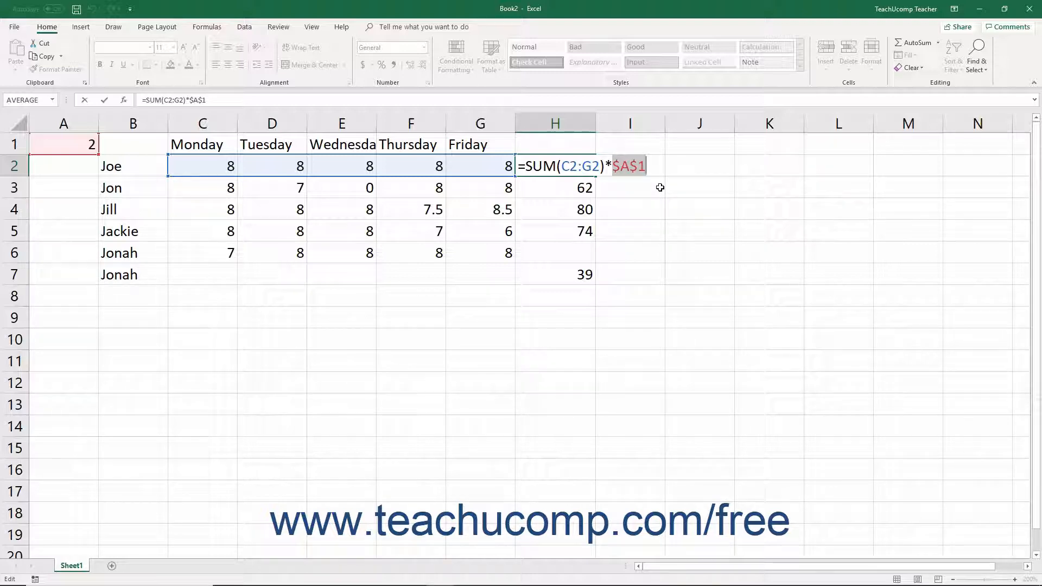
{"action": "key", "text": "F4"}
{"action": "key", "text": "F4"}
{"action": "key", "text": "F4"}
{"action": "key", "text": "F4"}
{"action": "key", "text": "F4"}
{"action": "key", "text": "F4"}
{"action": "key", "text": "F4"}
{"action": "key", "text": "F4"}
{"action": "key", "text": "F4"}
{"action": "key", "text": "F4"}
{"action": "key", "text": "F4"}
{"action": "key", "text": "F4"}
{"action": "key", "text": "Return"}
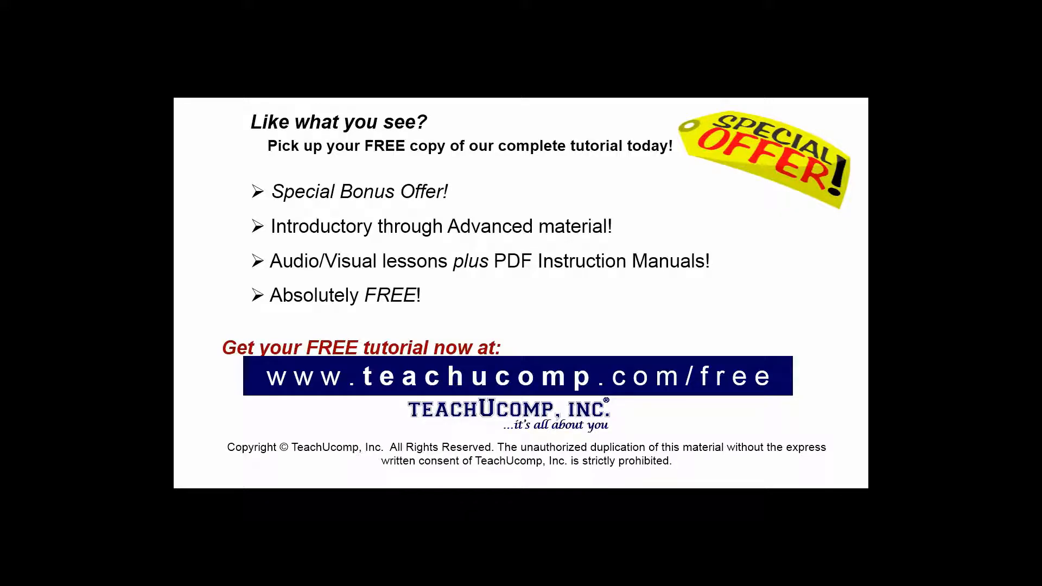